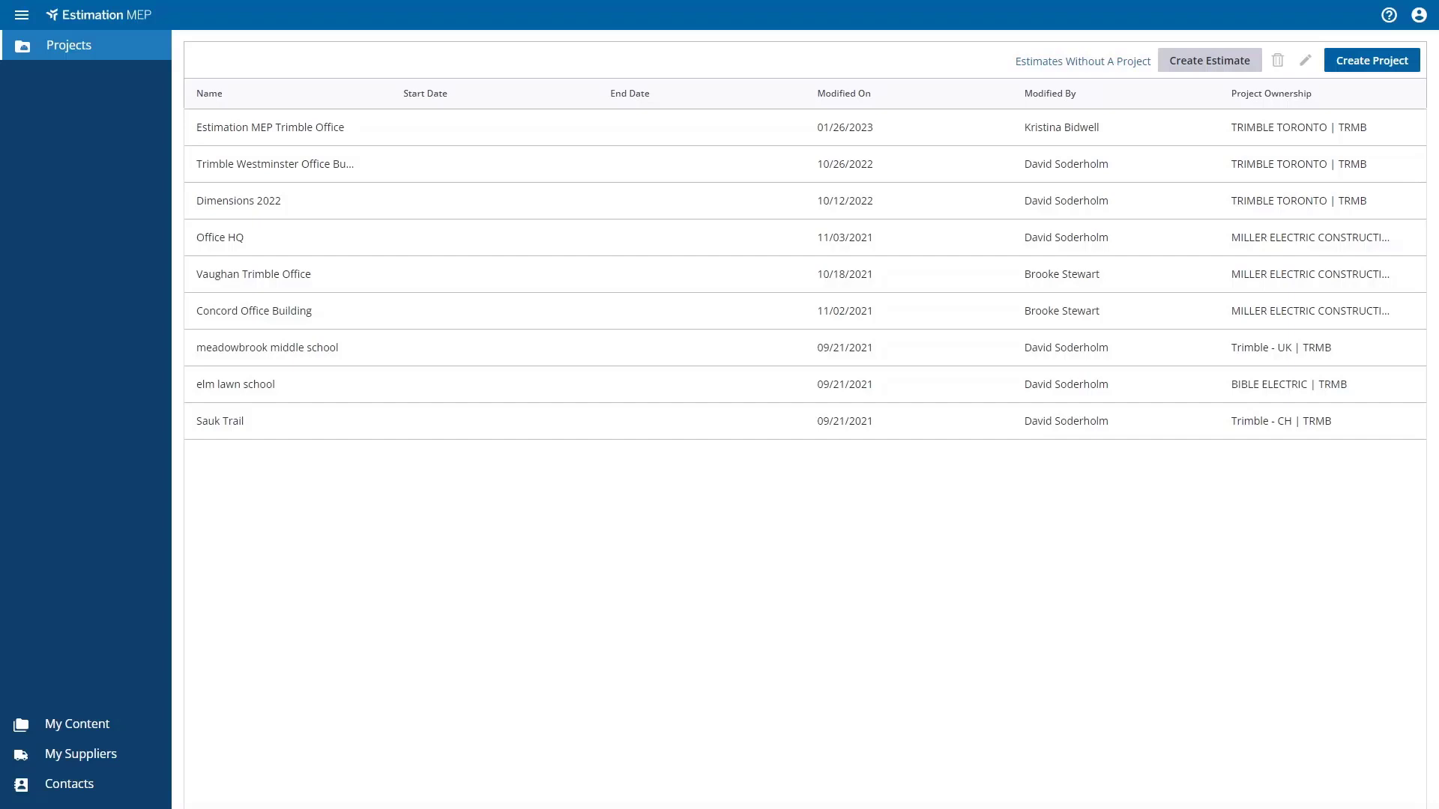
# Step: Start a new project and enter 'Demo' as its name
pyautogui.click(1373, 60)
pyautogui.write('De')
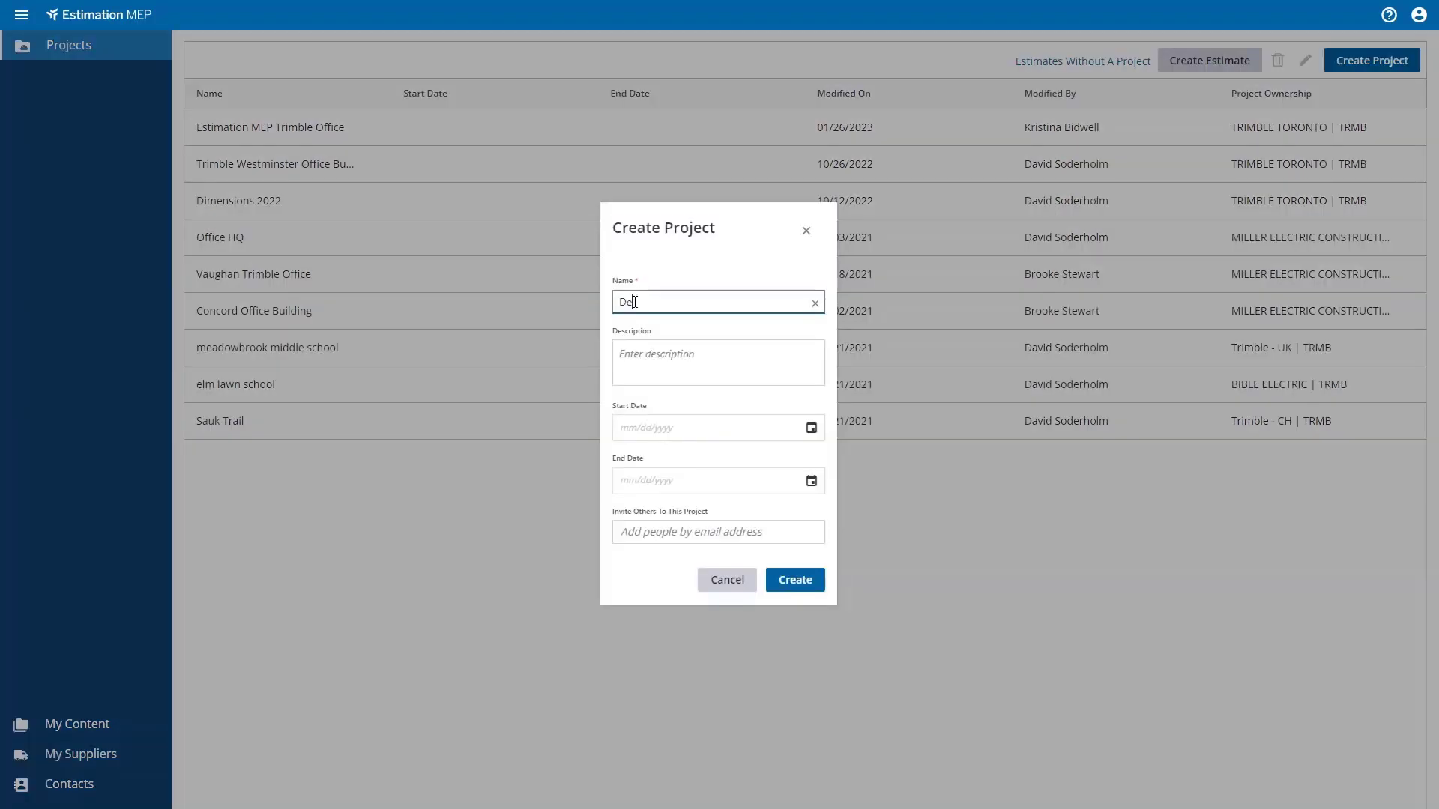
pyautogui.write('mo')
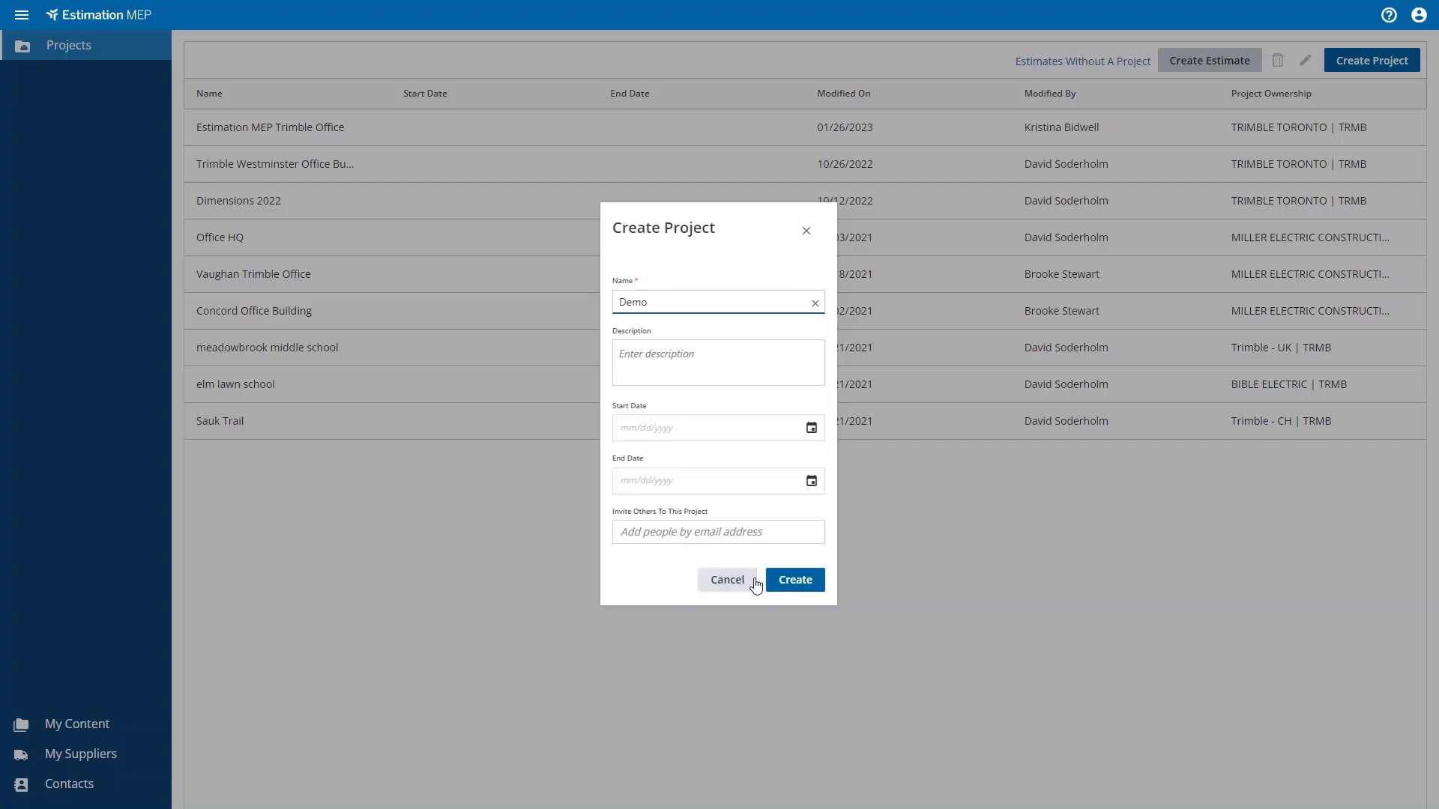
# Step: Create the Demo project and land on its empty Estimates page
pyautogui.click(795, 588)
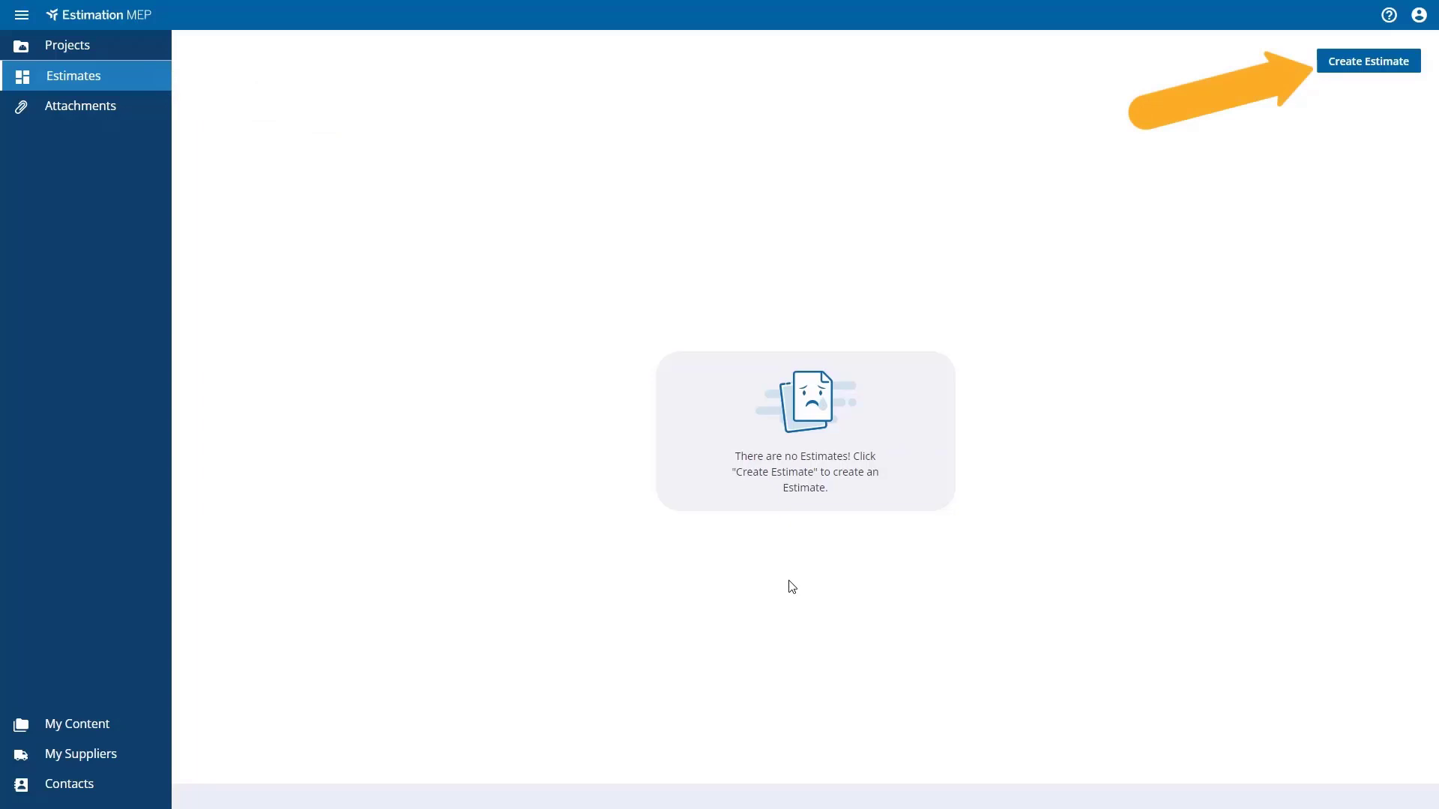
# Step: Create an estimate named 'Demo' measured in Imperial units
pyautogui.click(1373, 69)
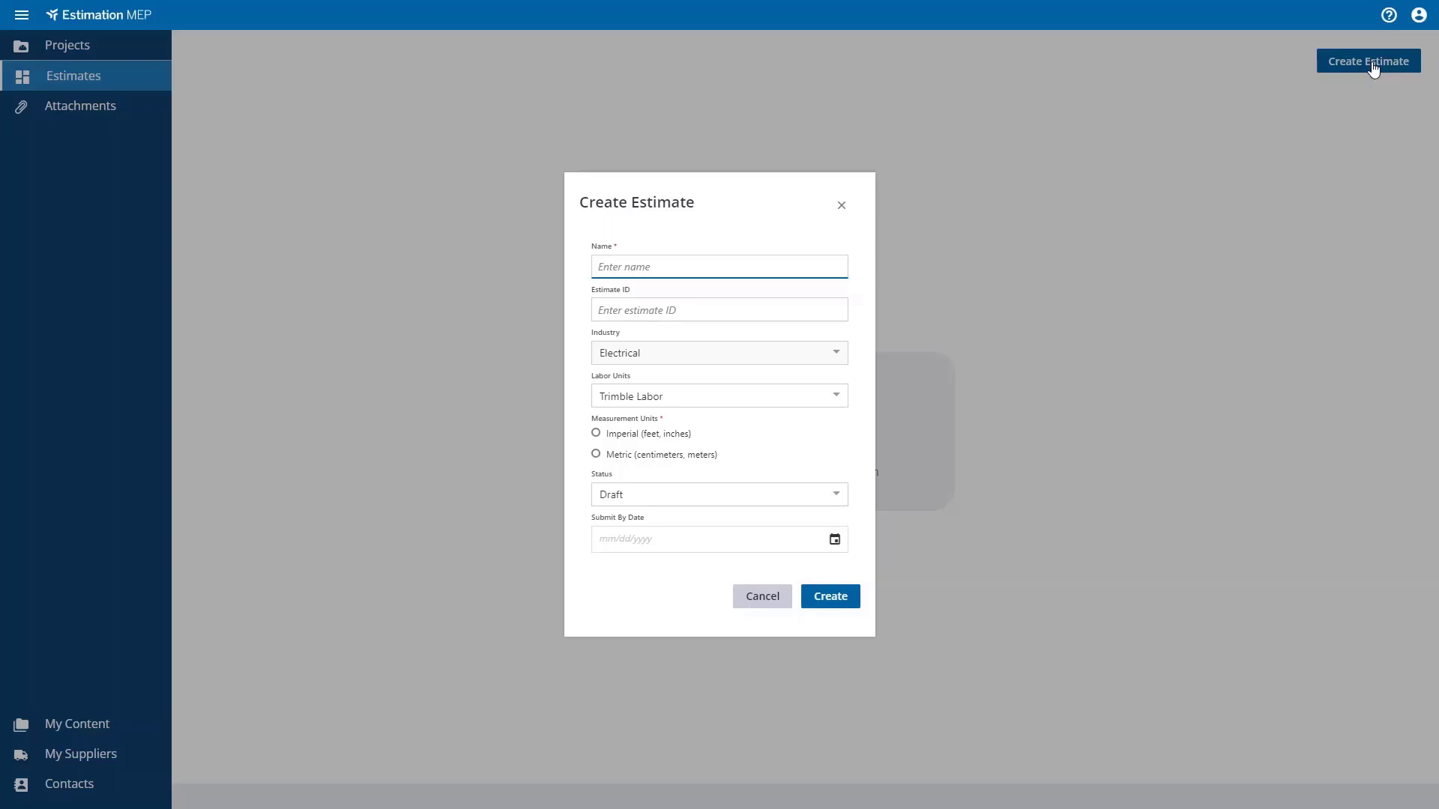
pyautogui.write('Demo')
pyautogui.click(597, 434)
pyautogui.click(832, 598)
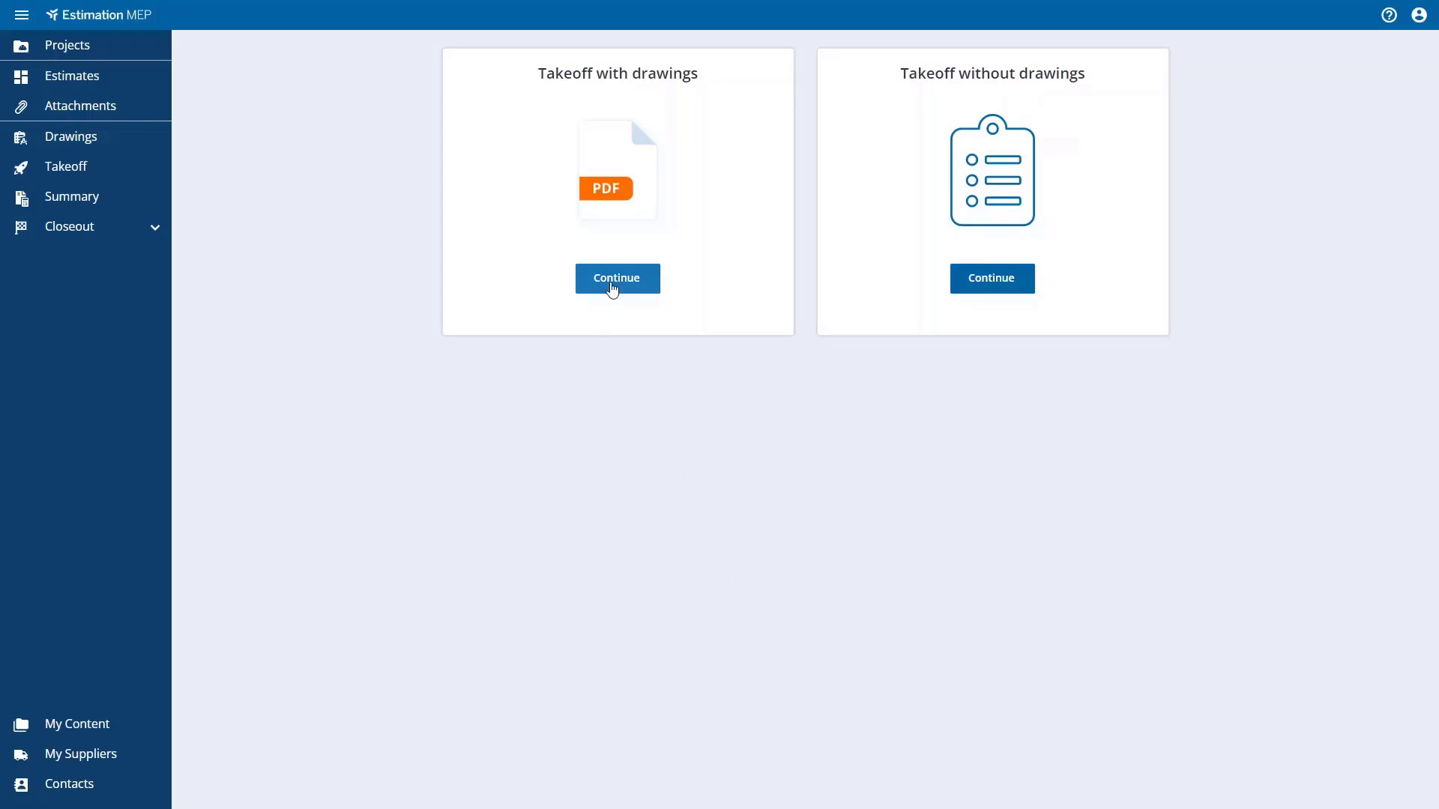
# Step: Choose takeoff with drawings for the Demo estimate
pyautogui.click(613, 281)
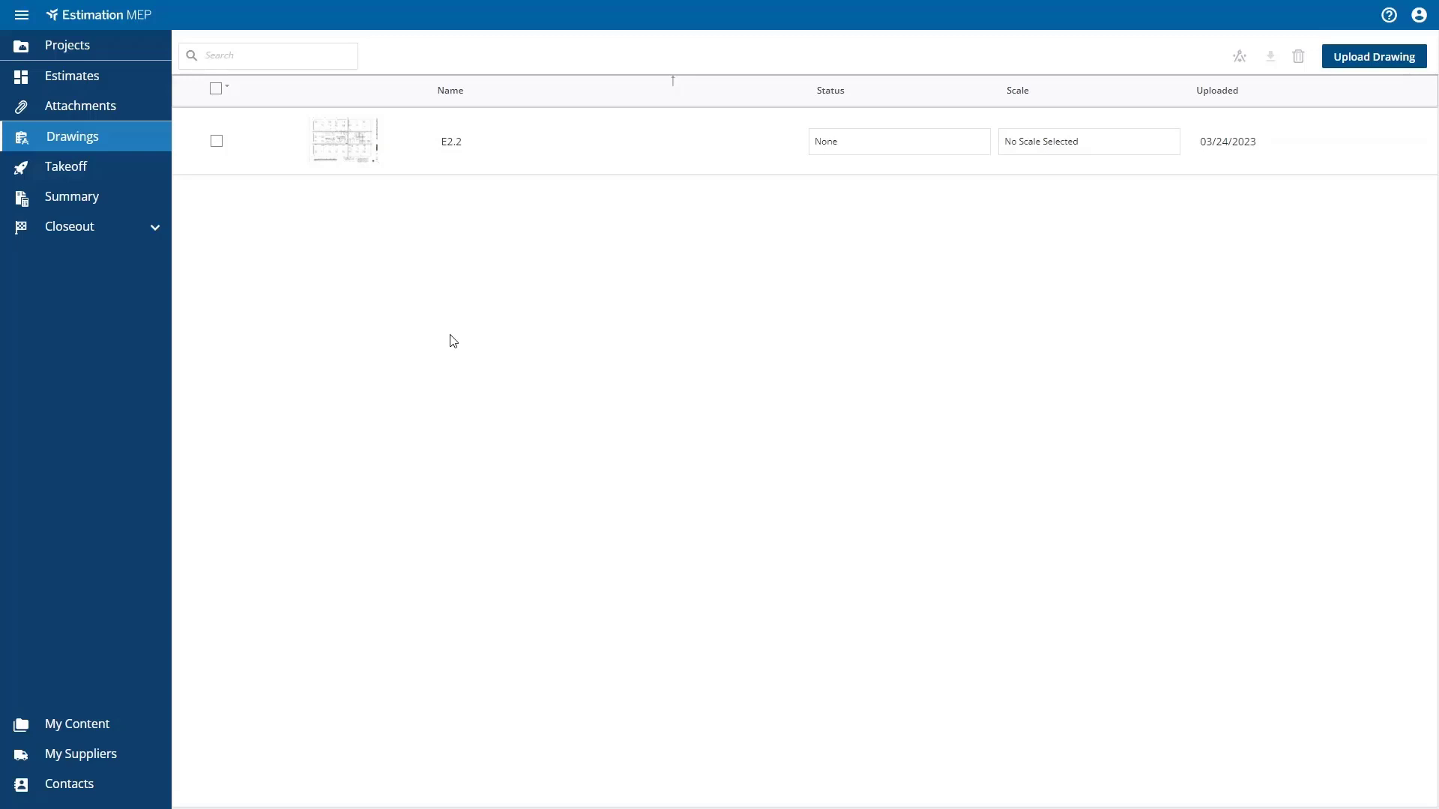
# Step: Open drawing E2.2 for takeoff and set its scale to 1/4" = 1'
pyautogui.click(78, 171)
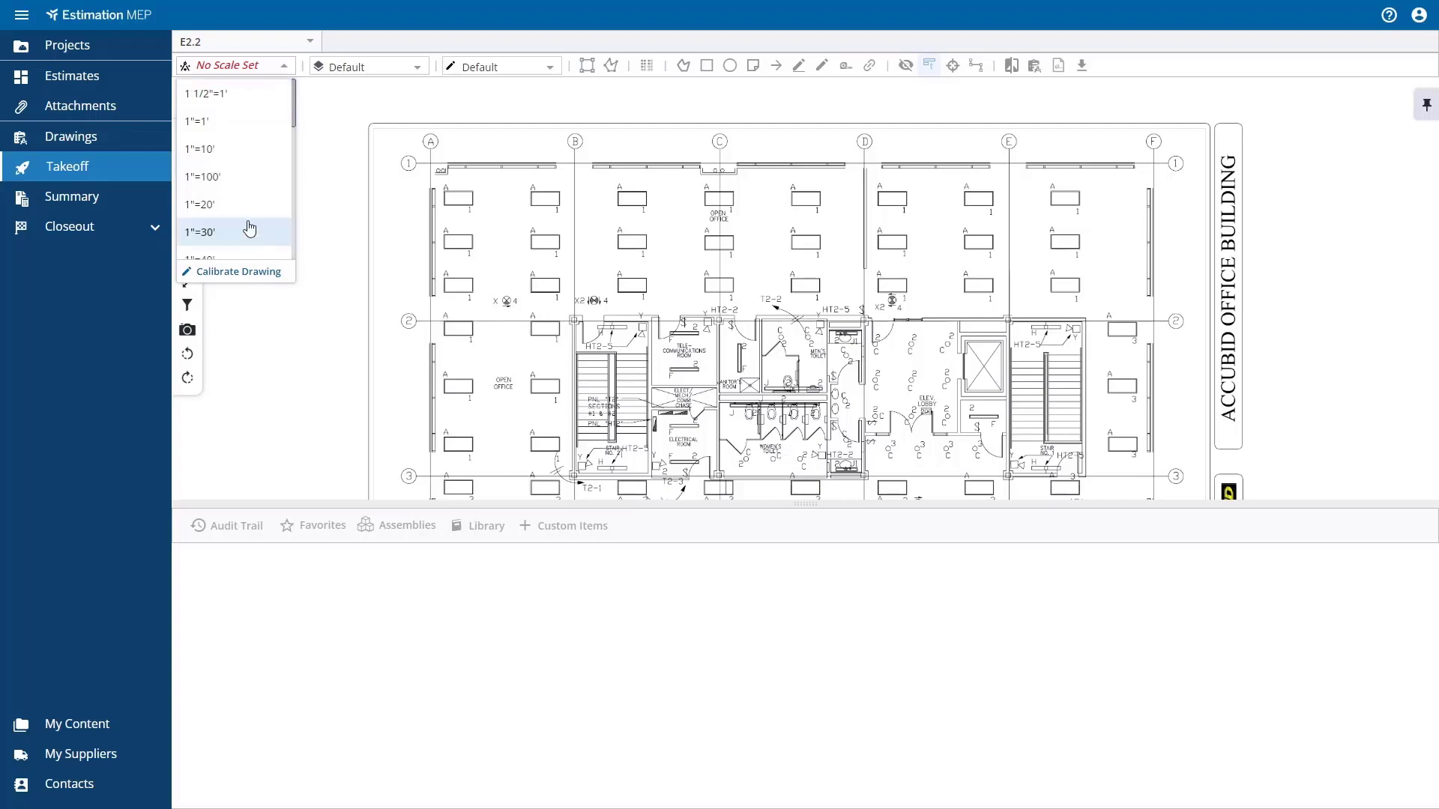
pyautogui.scroll(-5, 222, 210)
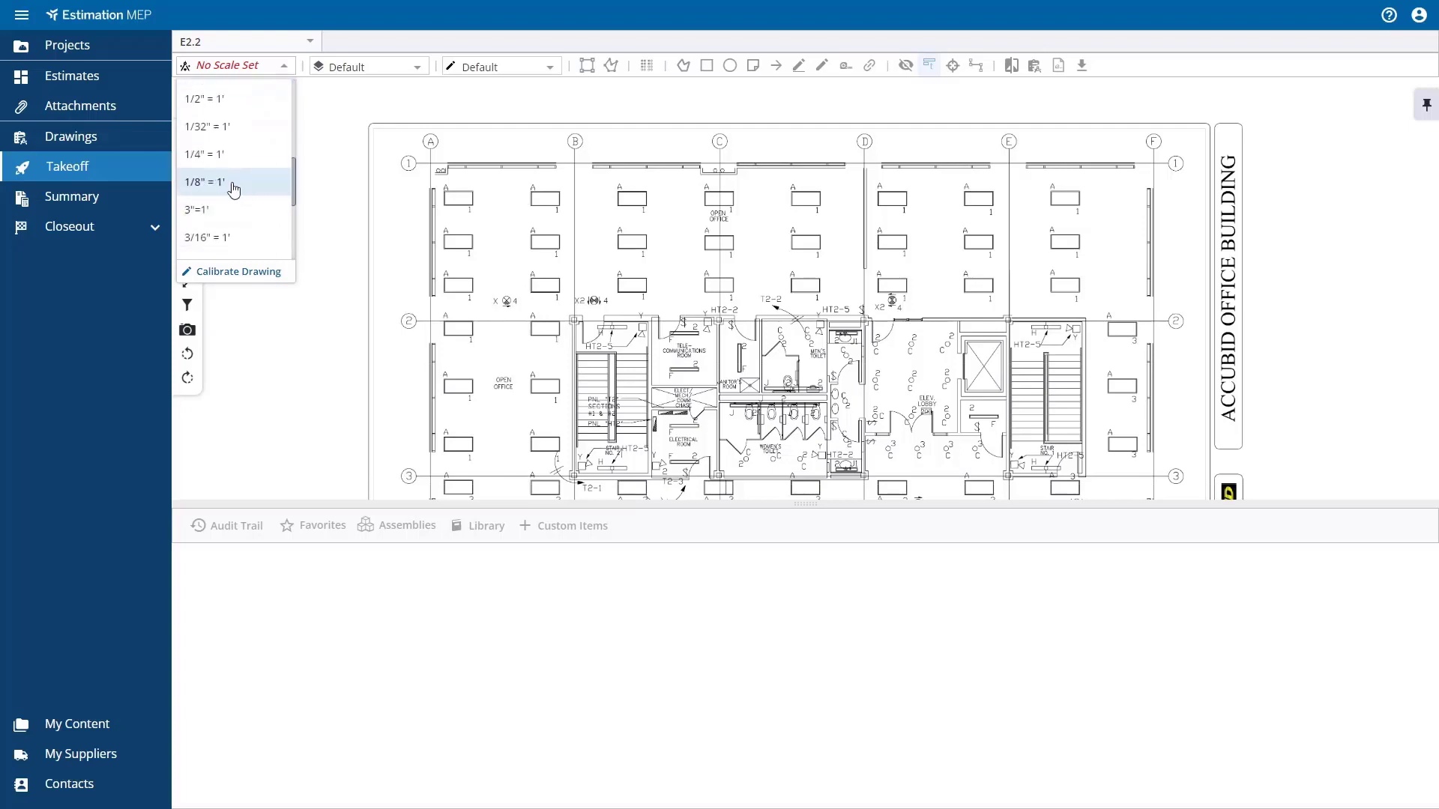
pyautogui.click(222, 157)
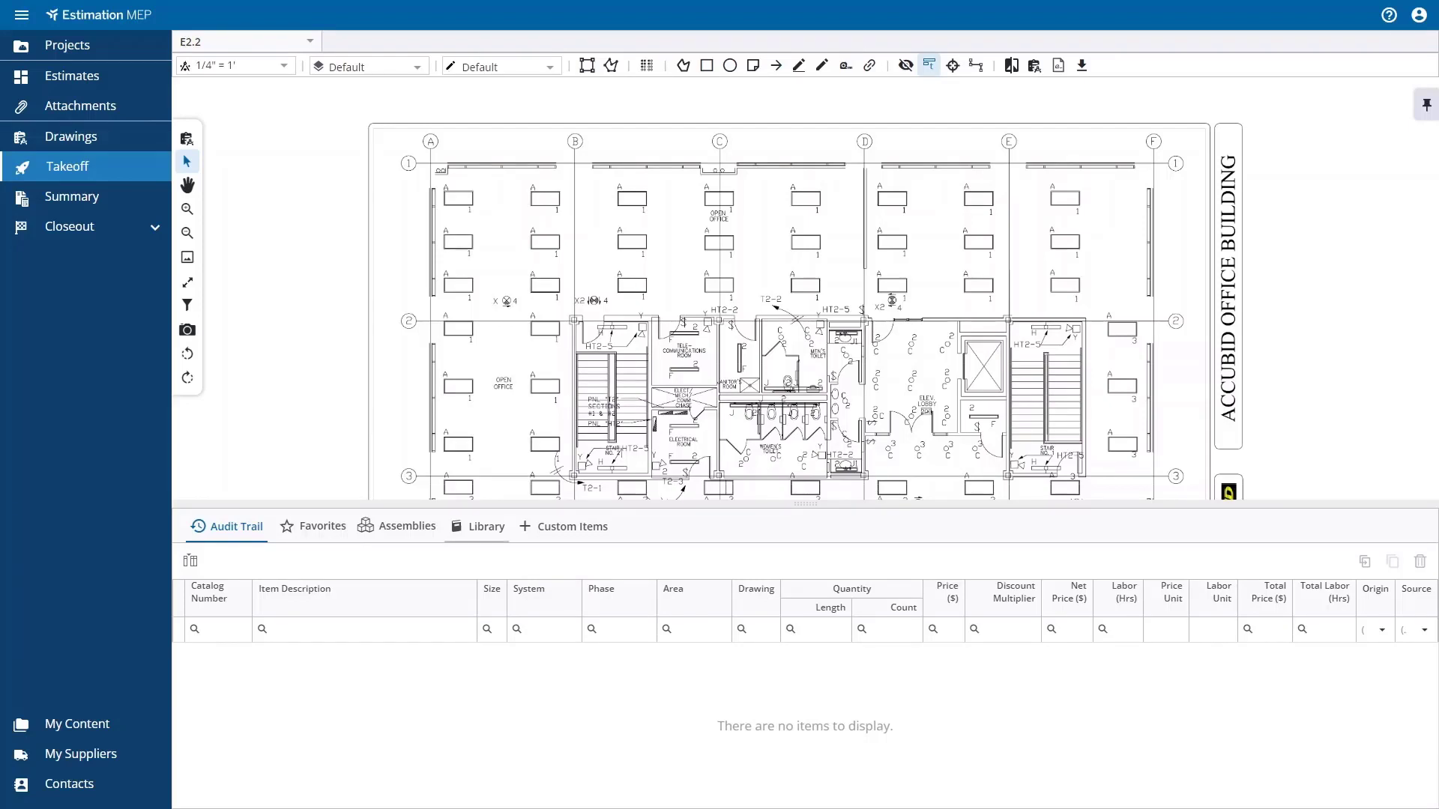
# Step: Show the item library search panel beneath drawing E2.2
pyautogui.click(481, 529)
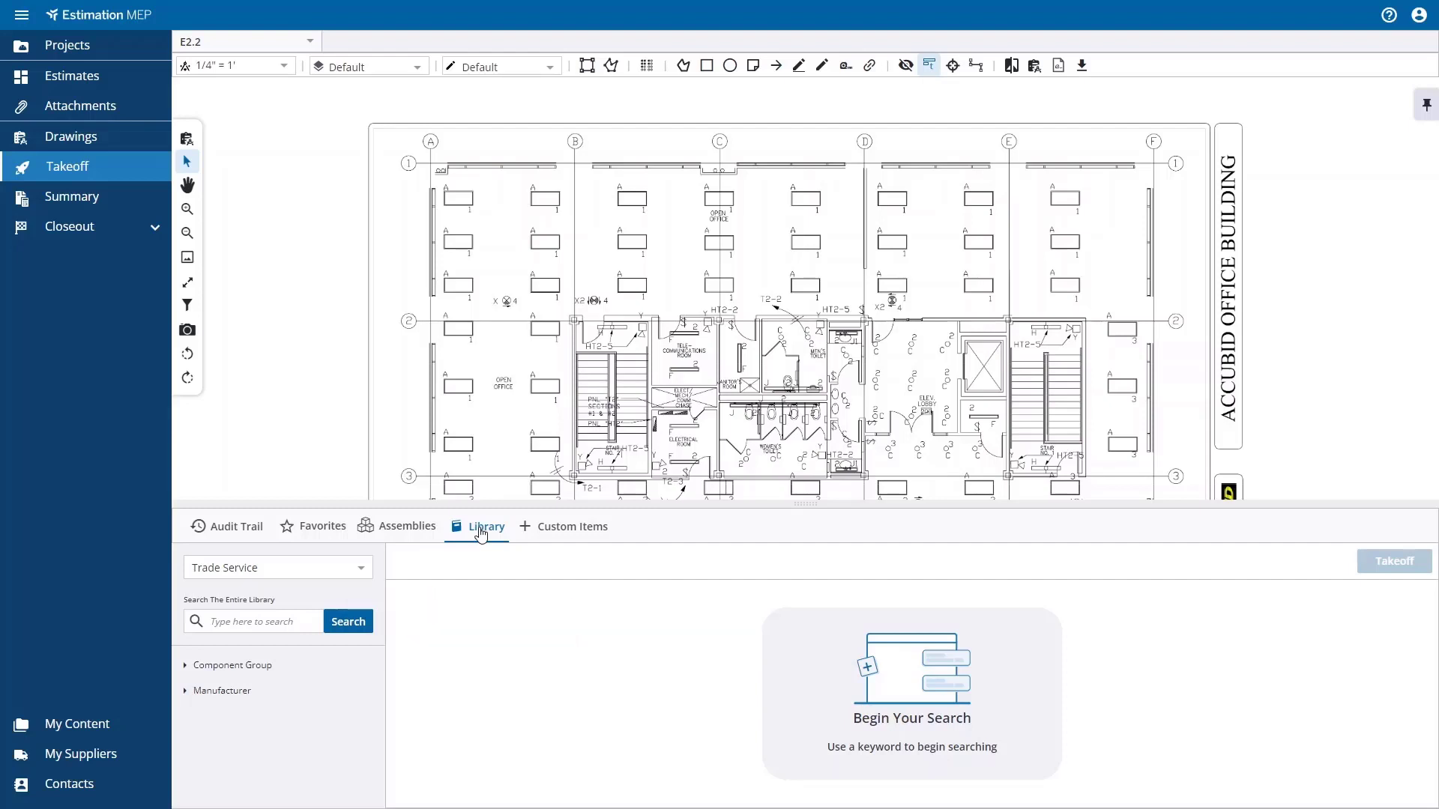
# Step: Pick Utility Box Cover Blank (58C1) from Device Box Covers and start its takeoff
pyautogui.click(218, 666)
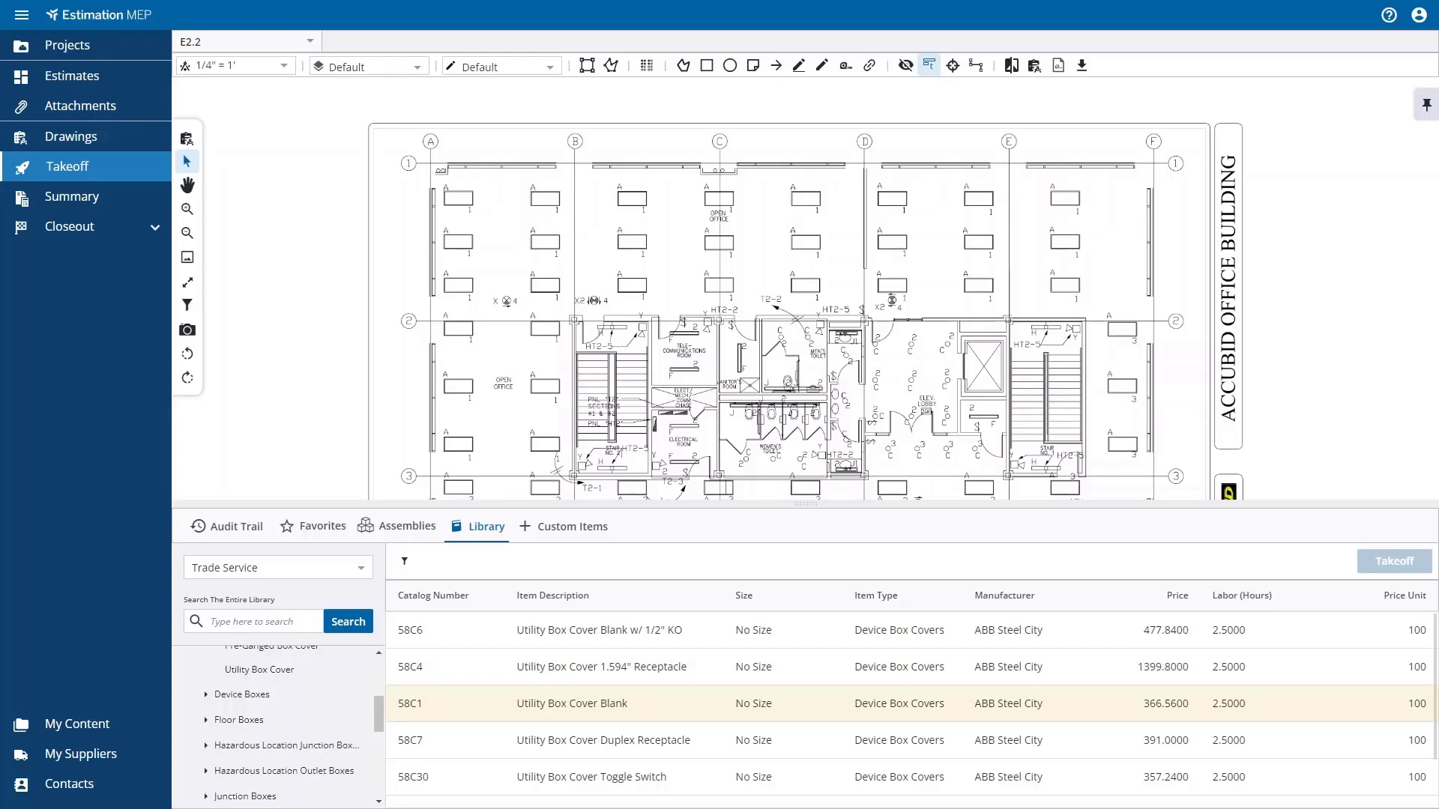
pyautogui.click(450, 709)
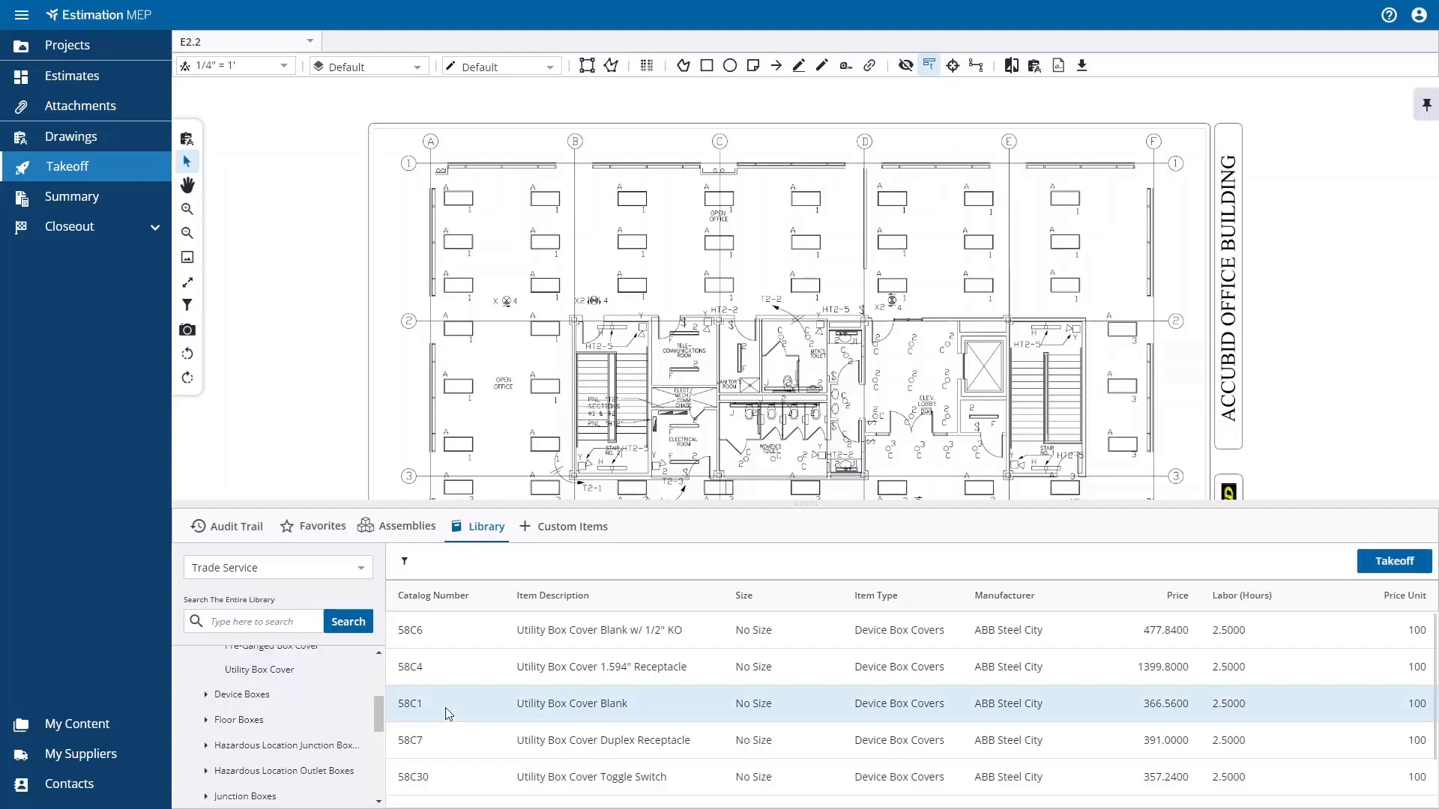
pyautogui.click(1404, 561)
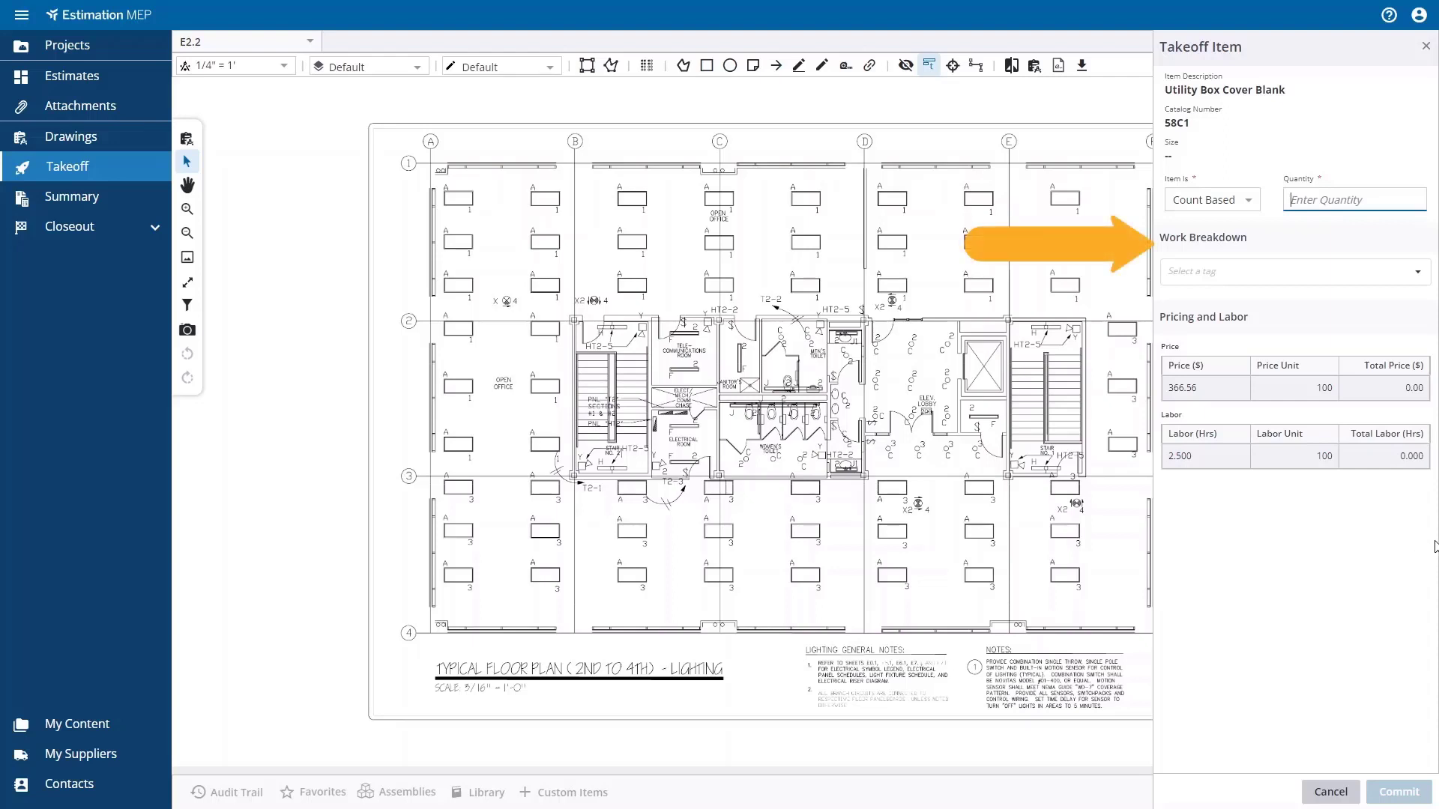
# Step: Tag the box cover to 2nd Floor, count six covers on the plan, and commit
pyautogui.click(1289, 271)
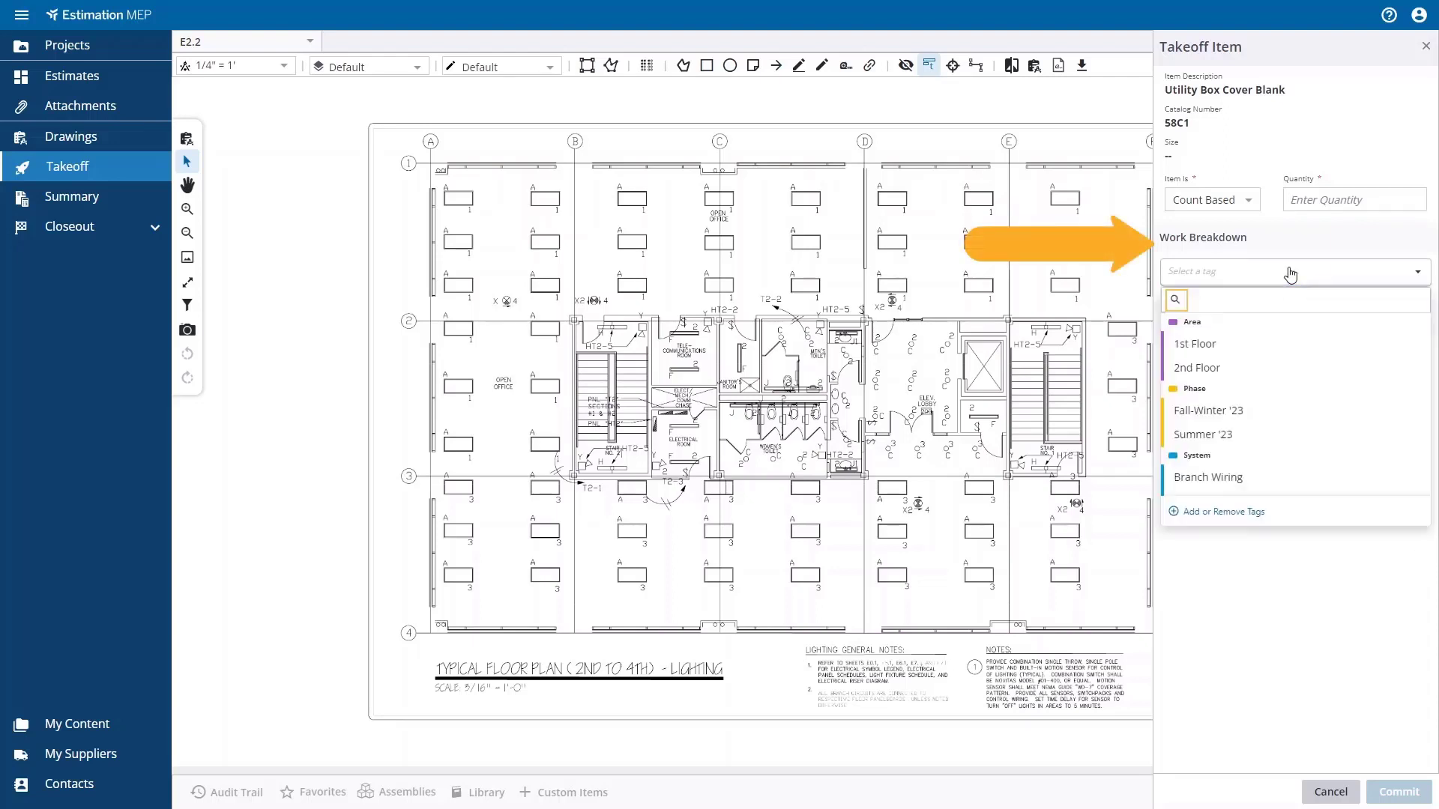
pyautogui.click(1204, 370)
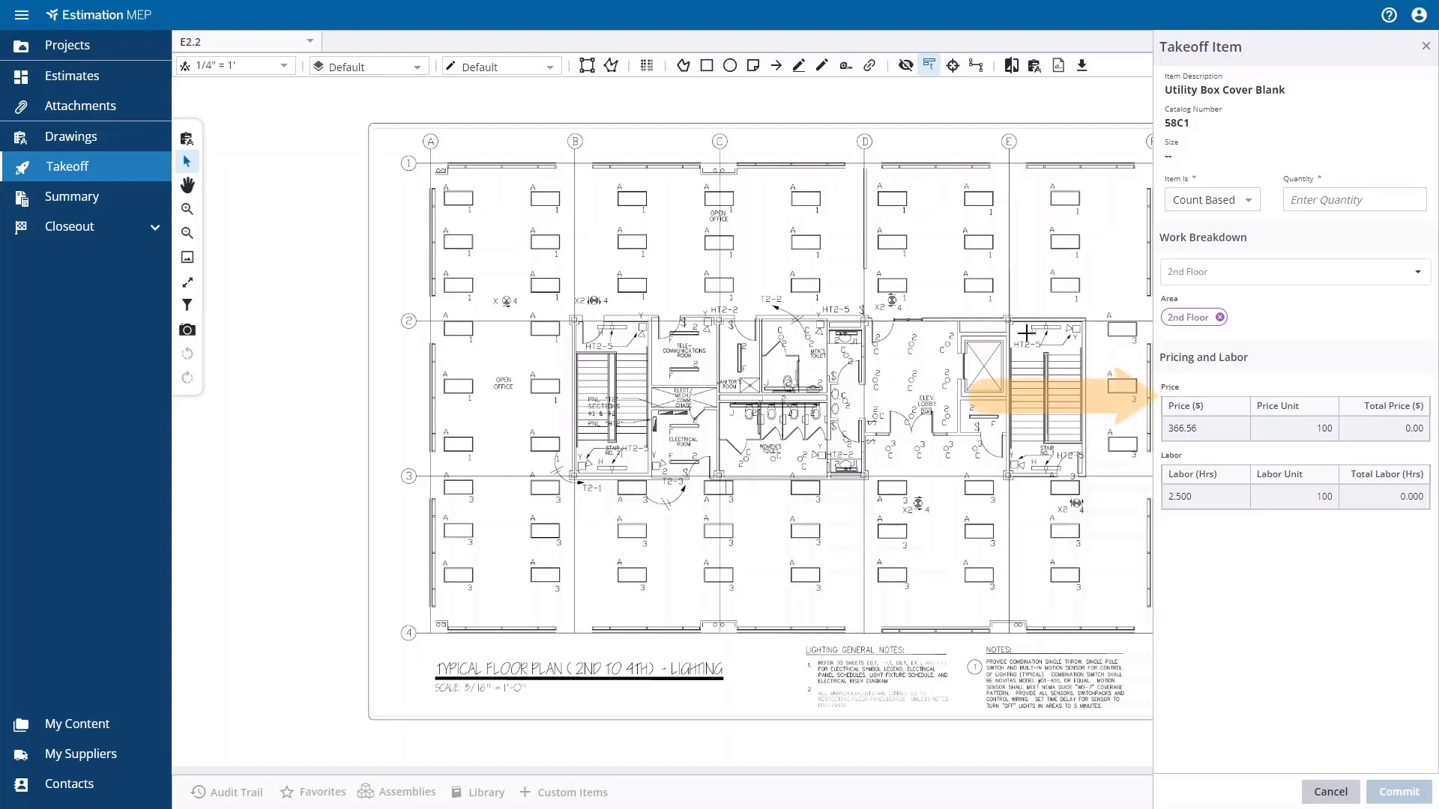
pyautogui.click(961, 312)
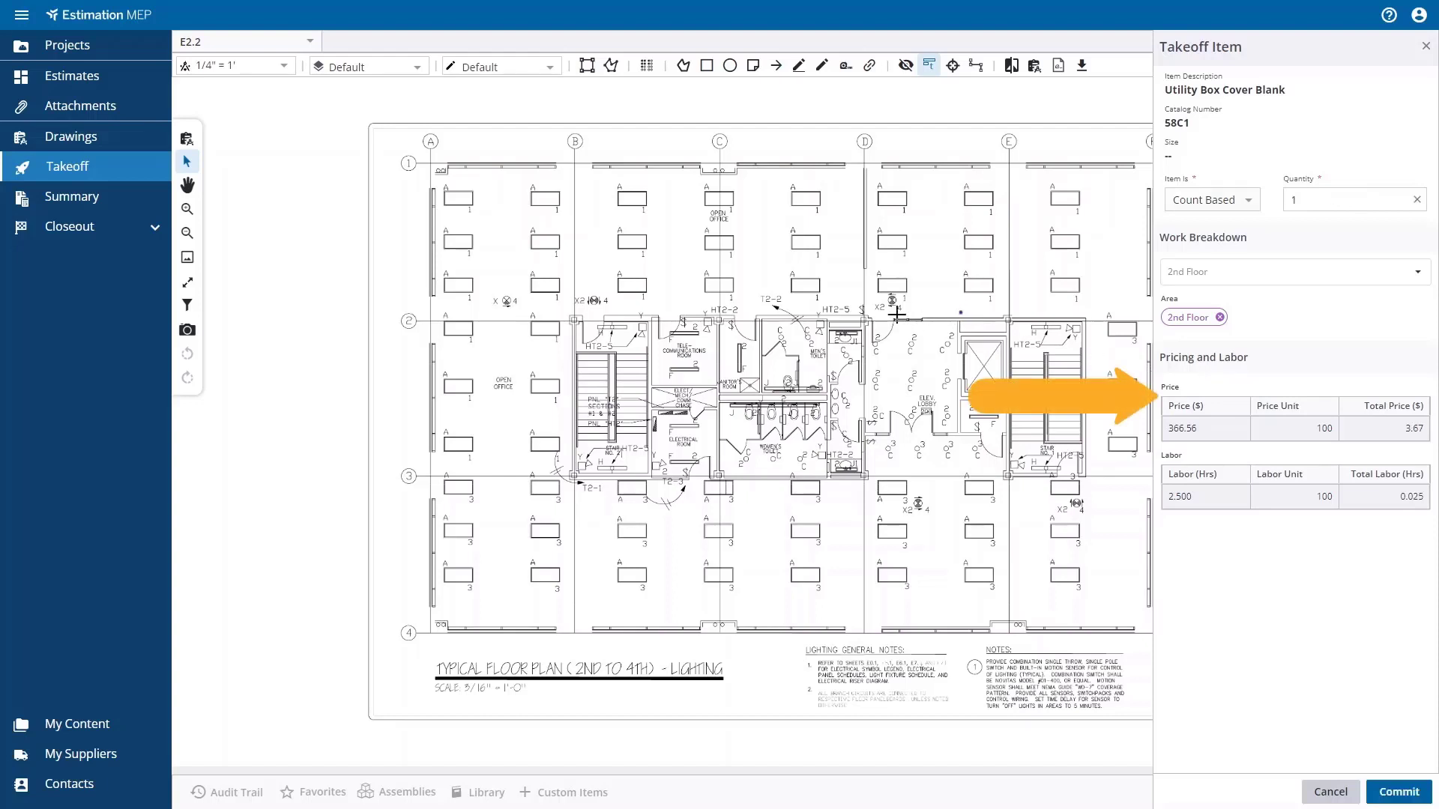
pyautogui.click(807, 310)
pyautogui.click(632, 314)
pyautogui.click(627, 480)
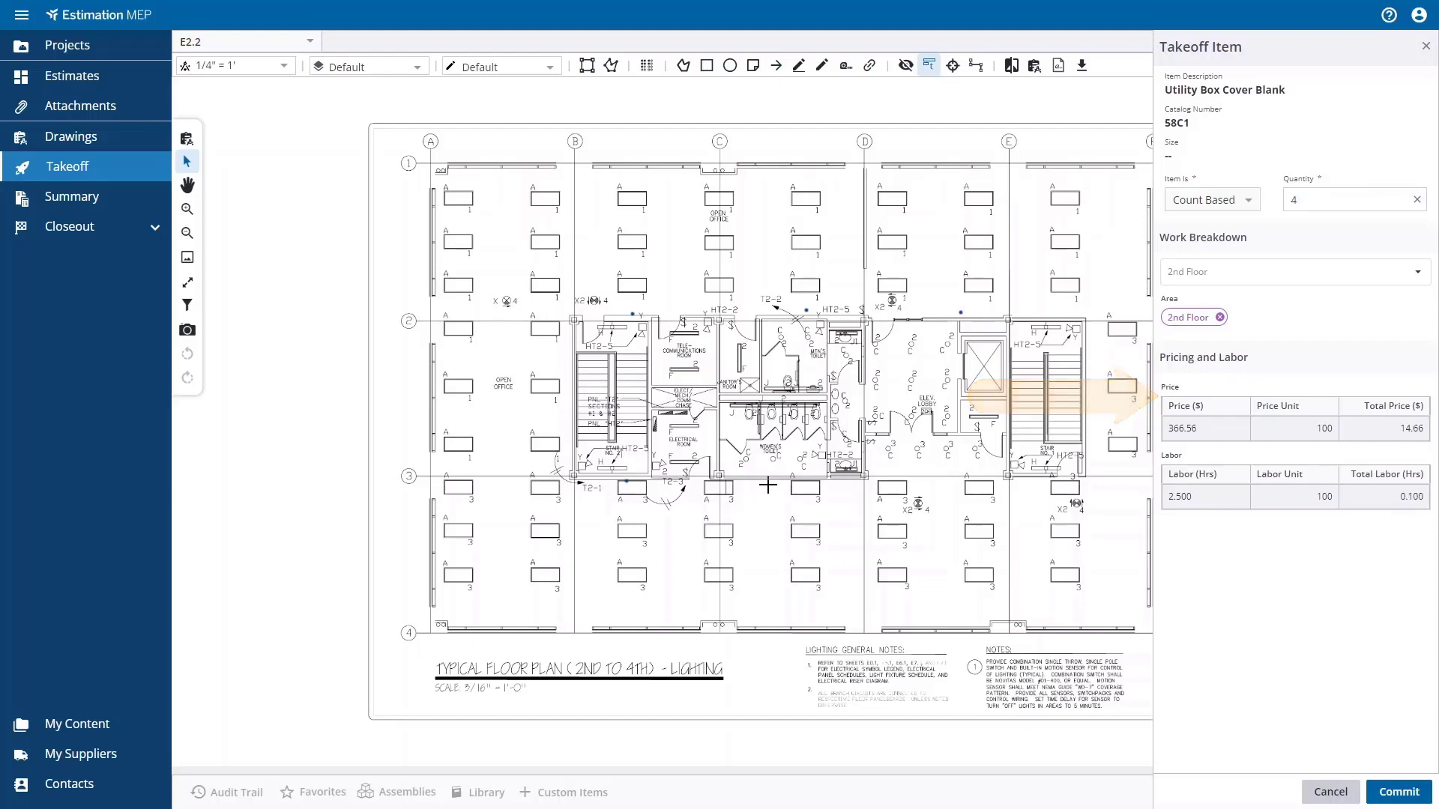
pyautogui.click(768, 485)
pyautogui.click(1035, 479)
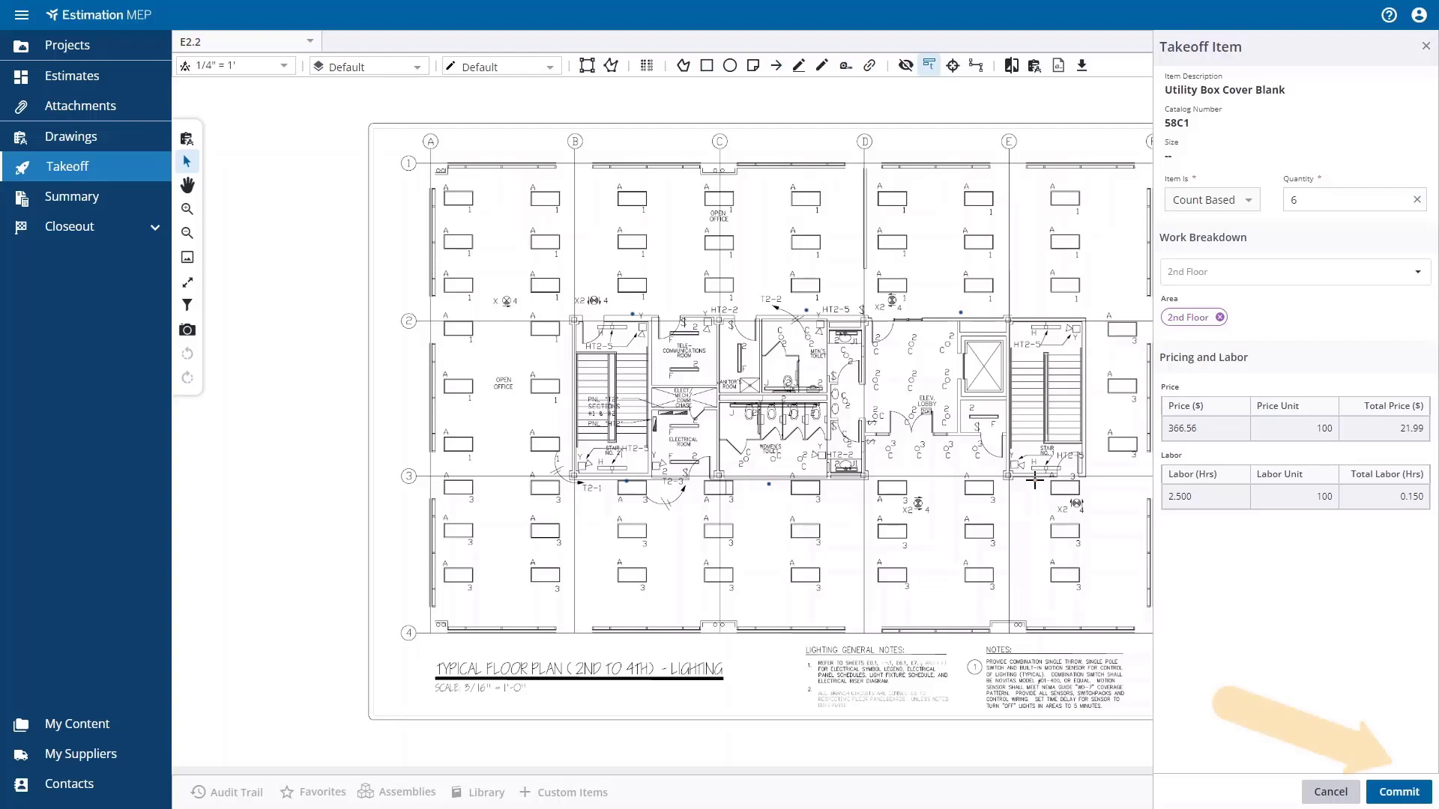
pyautogui.click(1399, 793)
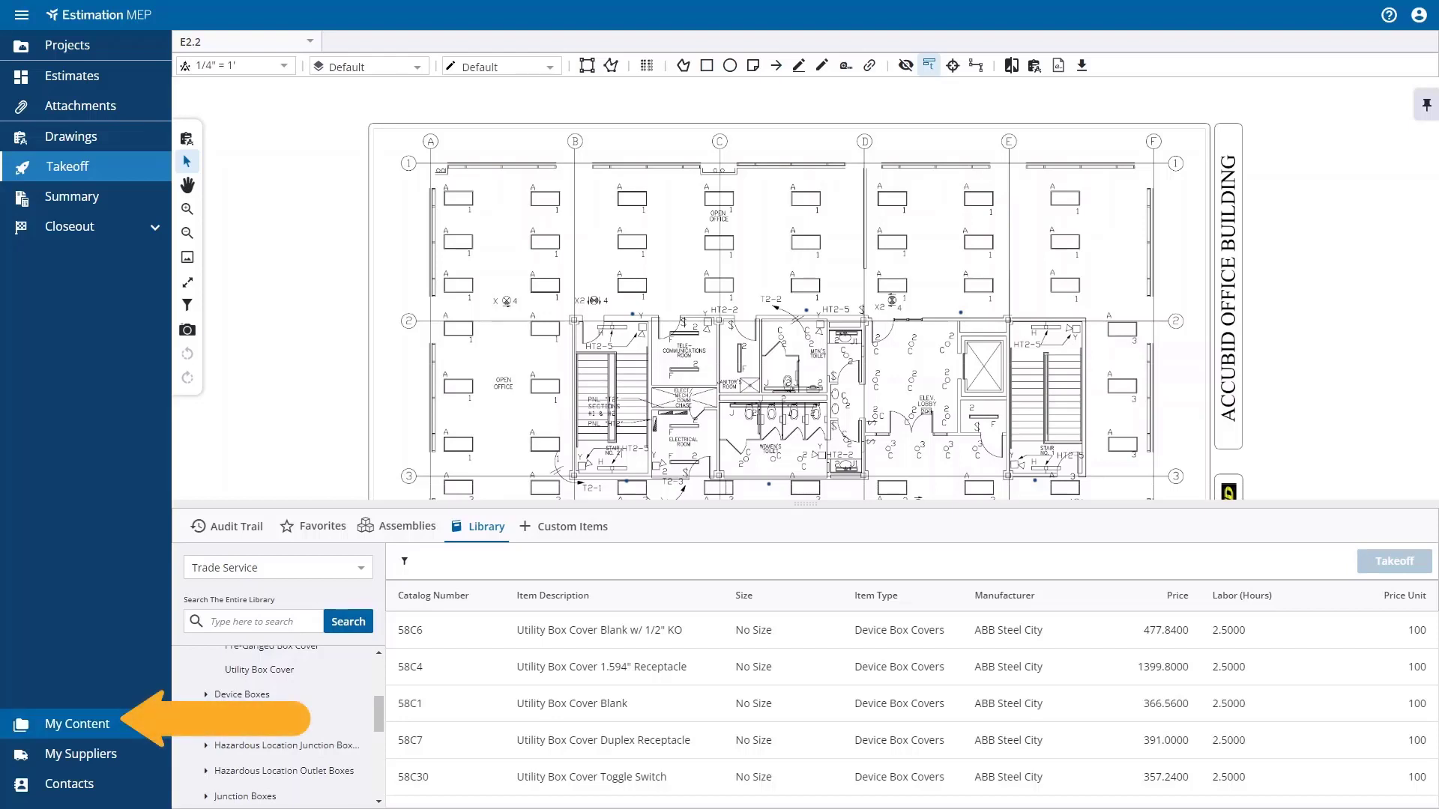
# Step: Open the My Content item library with its Switches and Receptacle lists
pyautogui.click(81, 723)
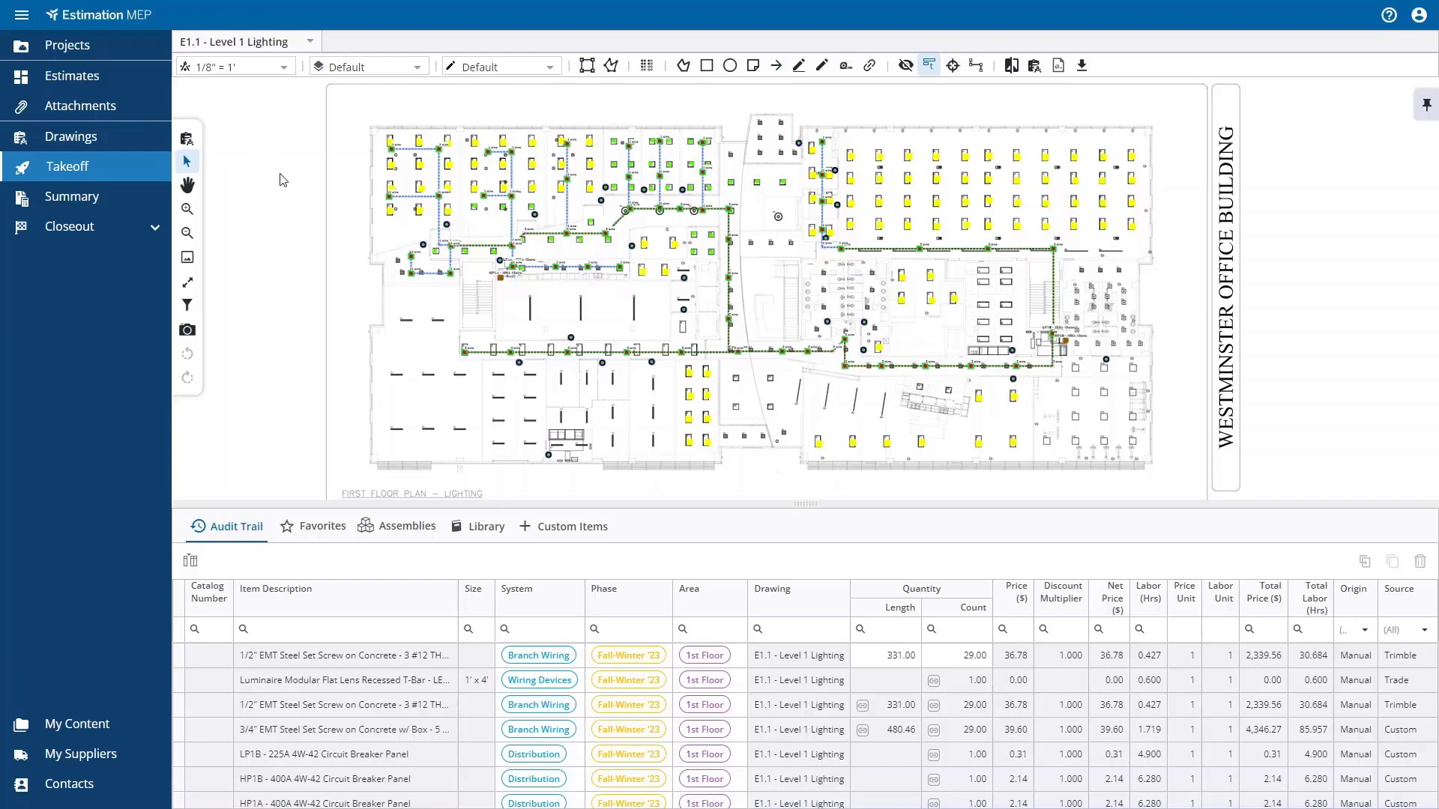
# Step: Show the filter choices for the audit trail's System column
pyautogui.click(506, 631)
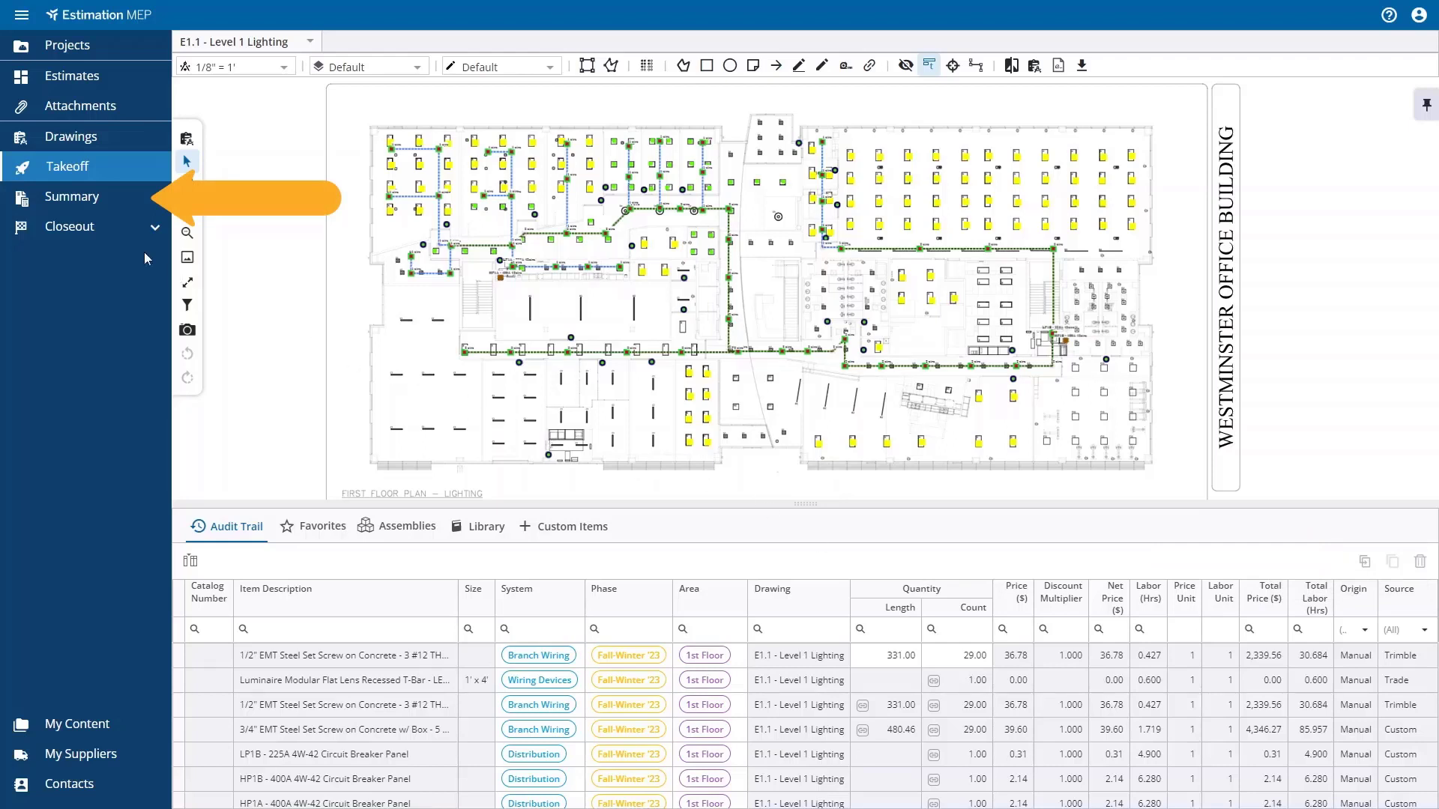
# Step: Open the Summary bill of materials and view the Catalog Number and Item Description filter operators
pyautogui.click(71, 198)
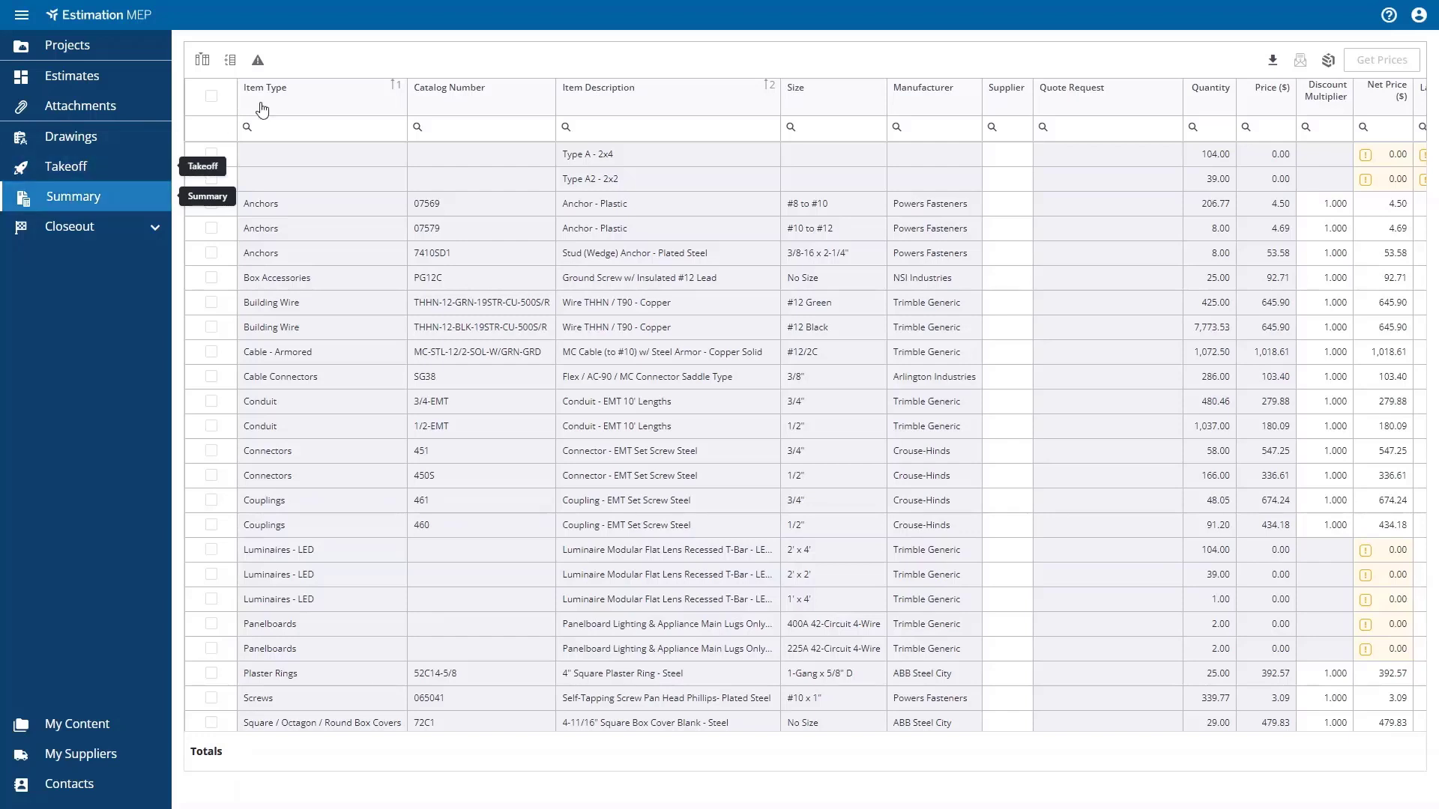
pyautogui.click(418, 128)
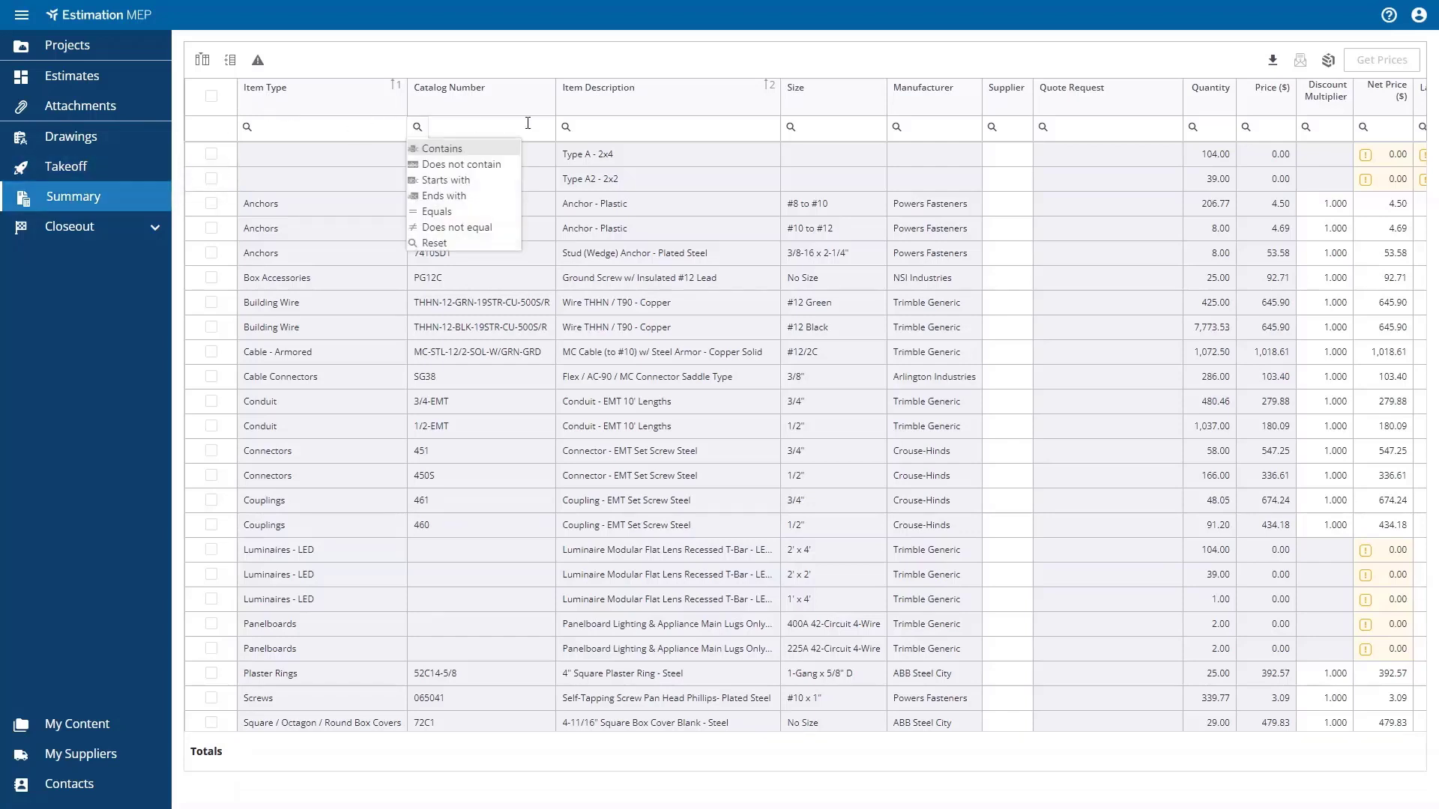
pyautogui.click(567, 128)
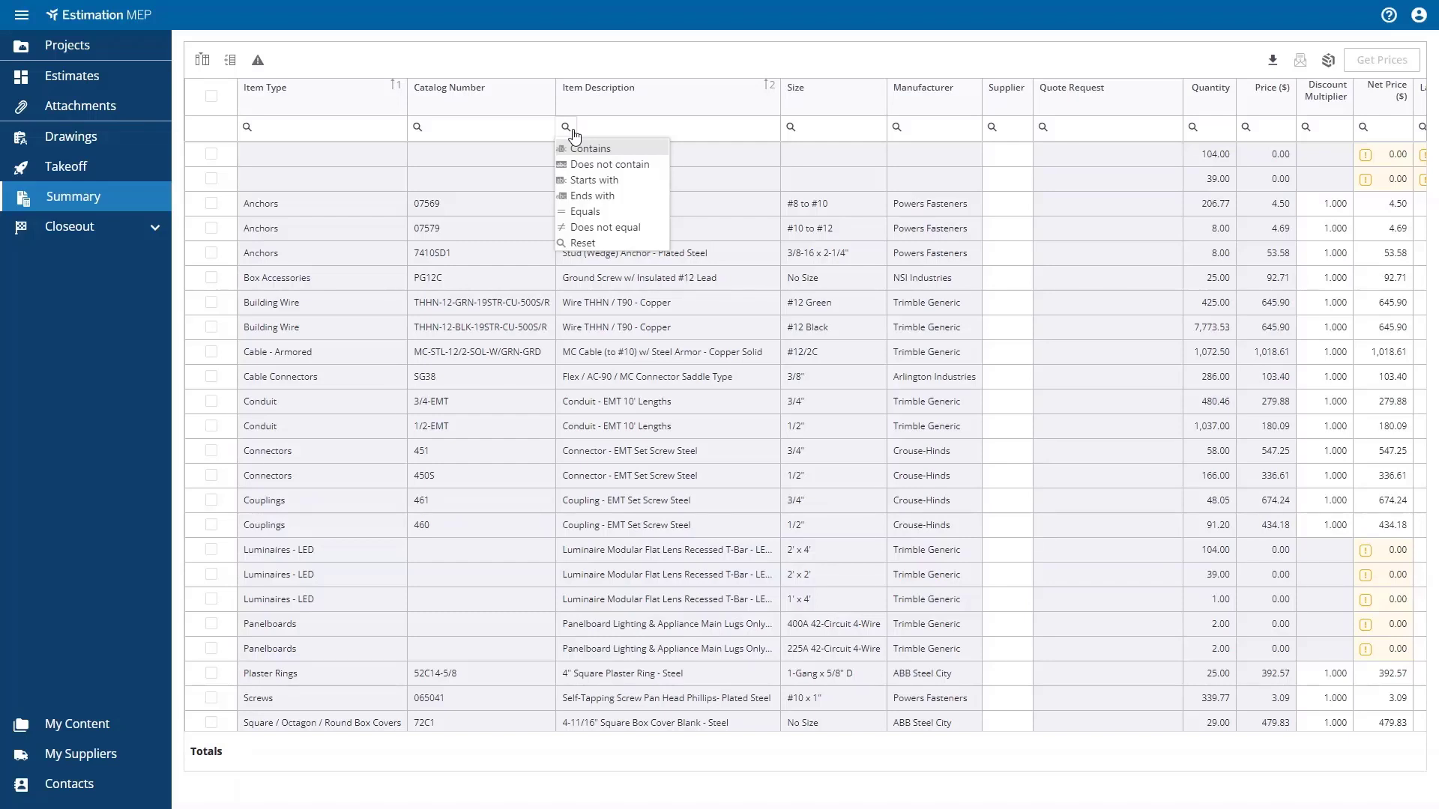
pyautogui.click(230, 63)
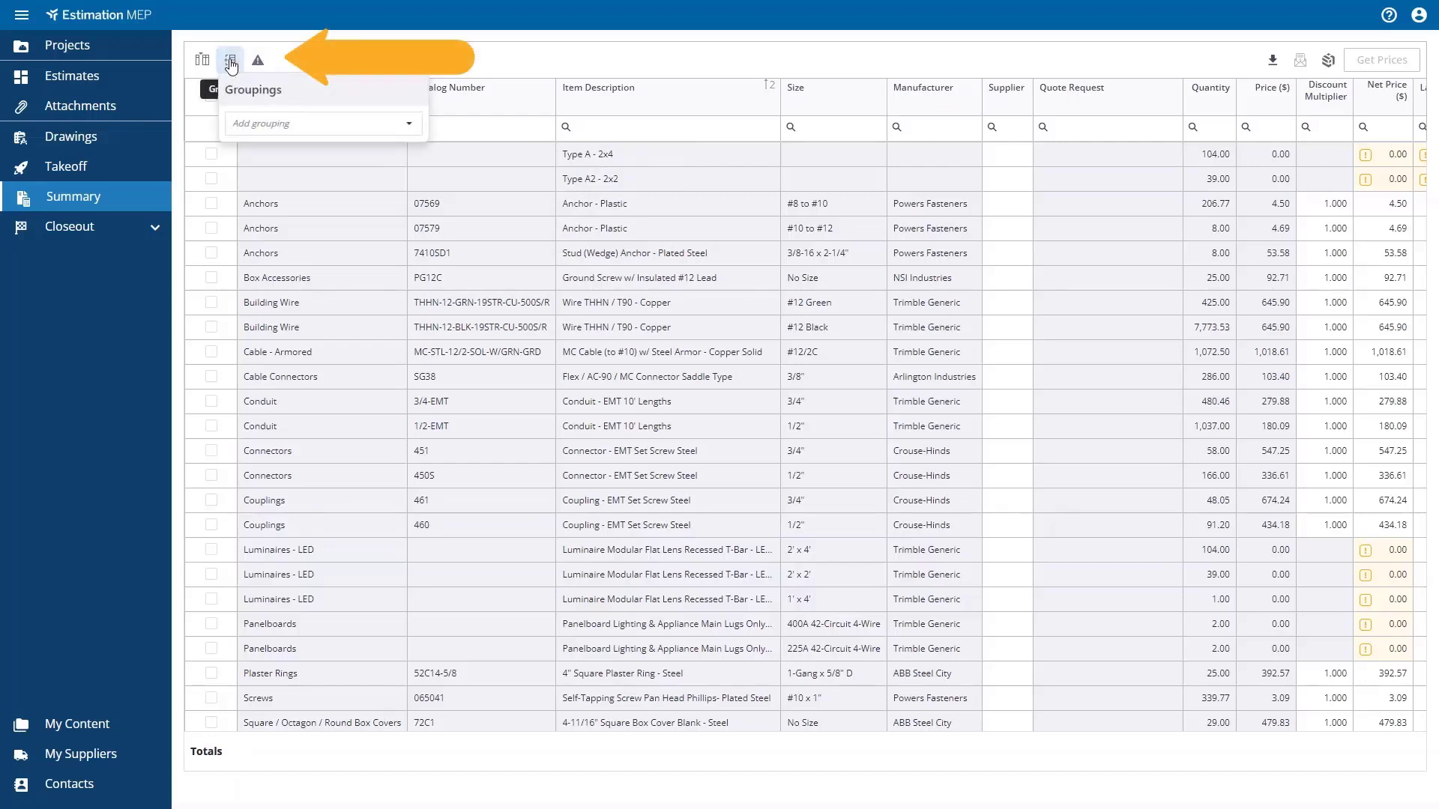
pyautogui.click(272, 131)
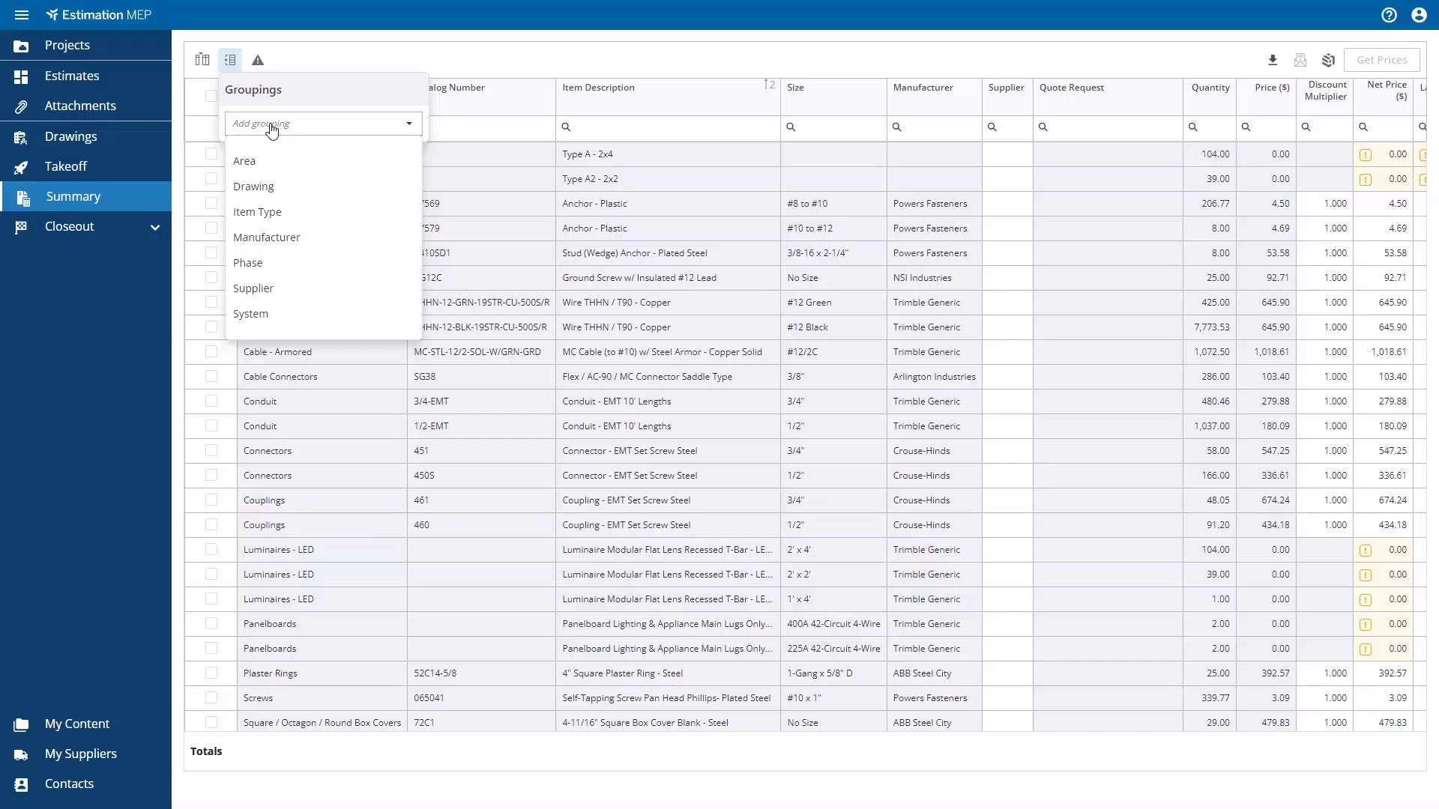
pyautogui.click(358, 57)
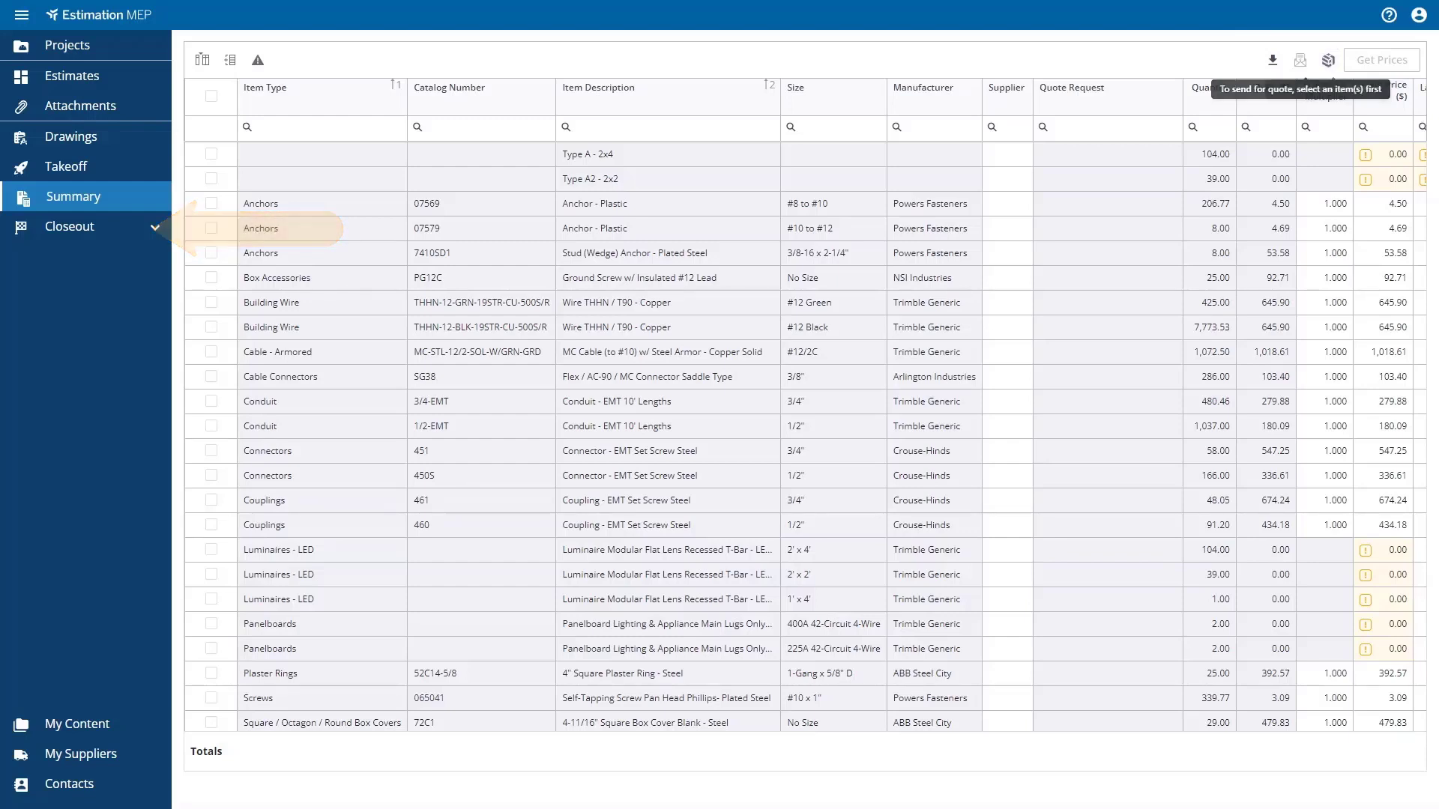
# Step: Expand Closeout in the sidebar to reveal Labor, Rental Equipment, General Expenses, Sub-contractors and Final Pricing
pyautogui.click(69, 229)
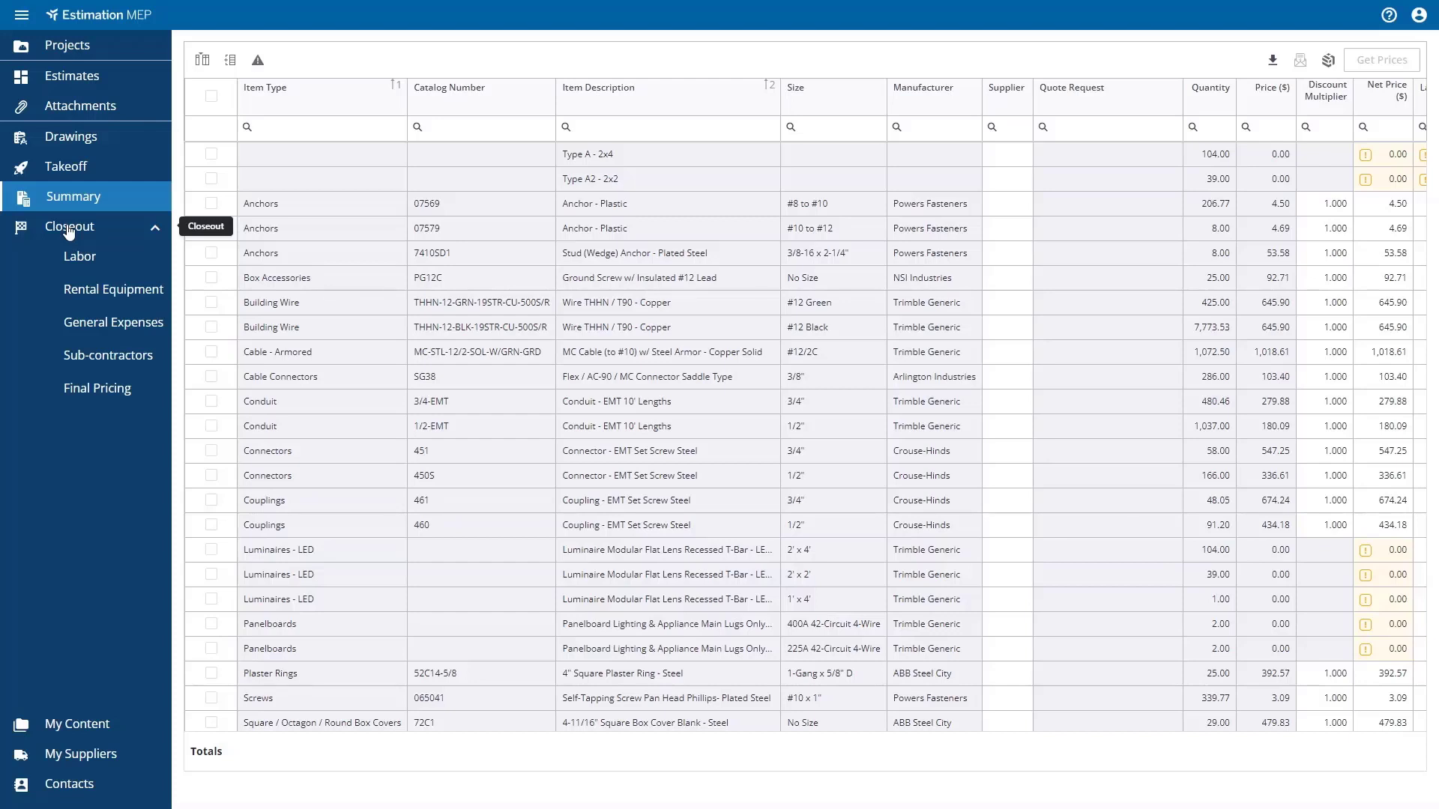
# Step: Open Final Pricing to see the $13,158.94 material subtotal and project total
pyautogui.click(98, 395)
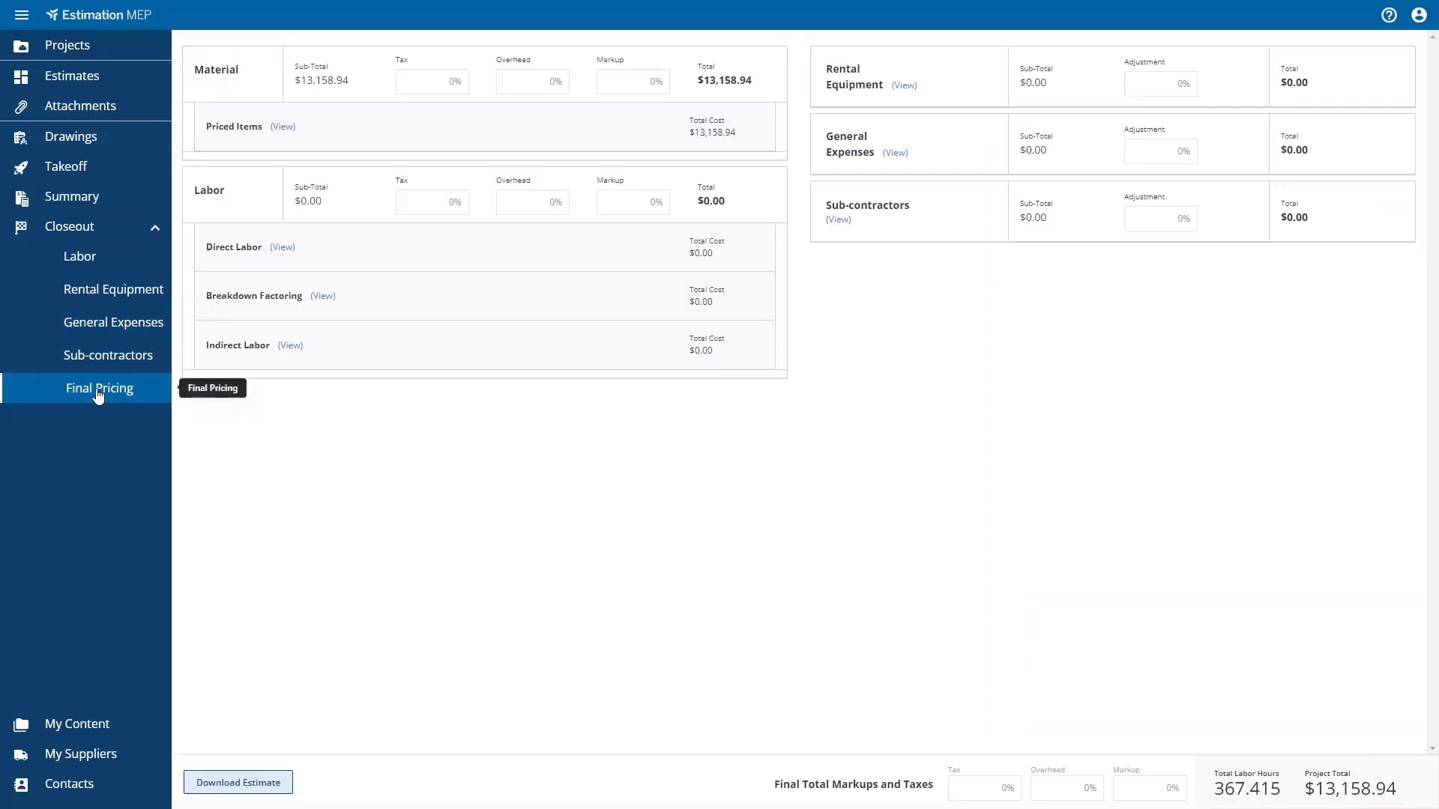